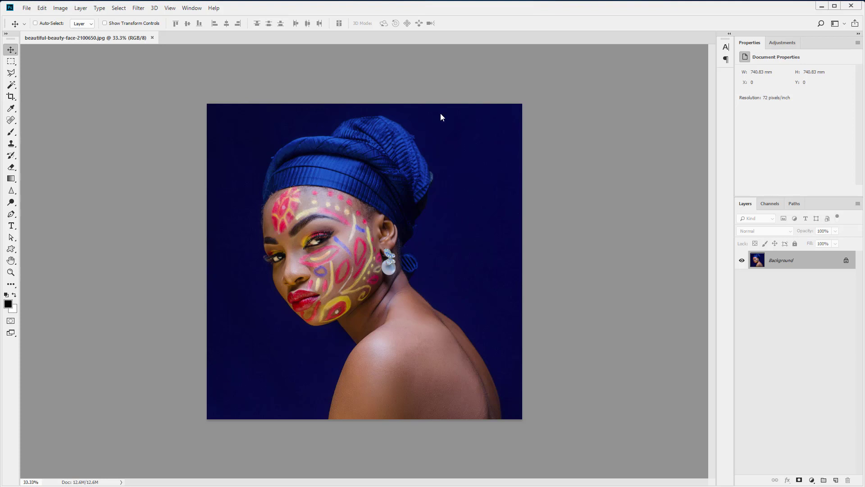
- Open the Image Size dialog from the Image menu and enlarge its preview
{"action": "left_click", "coordinate": [60, 8]}
{"action": "left_click", "coordinate": [75, 76]}
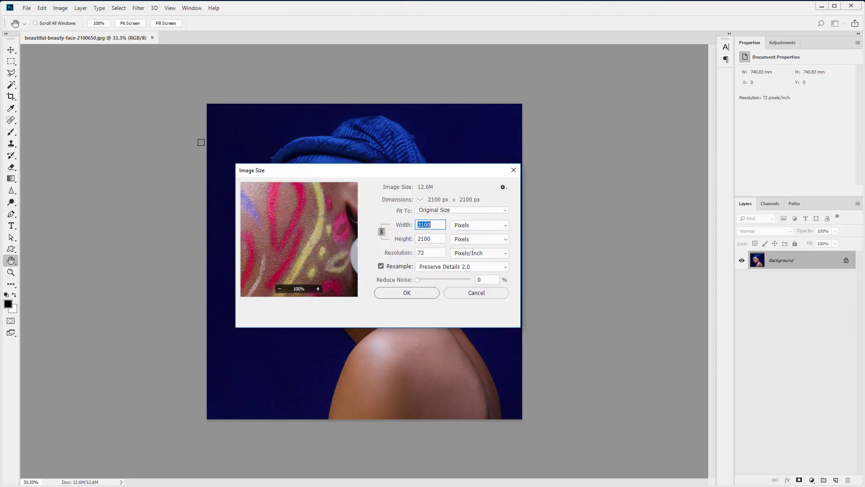
{"action": "left_click_drag", "start_coordinate": [235, 164], "coordinate": [227, 143]}
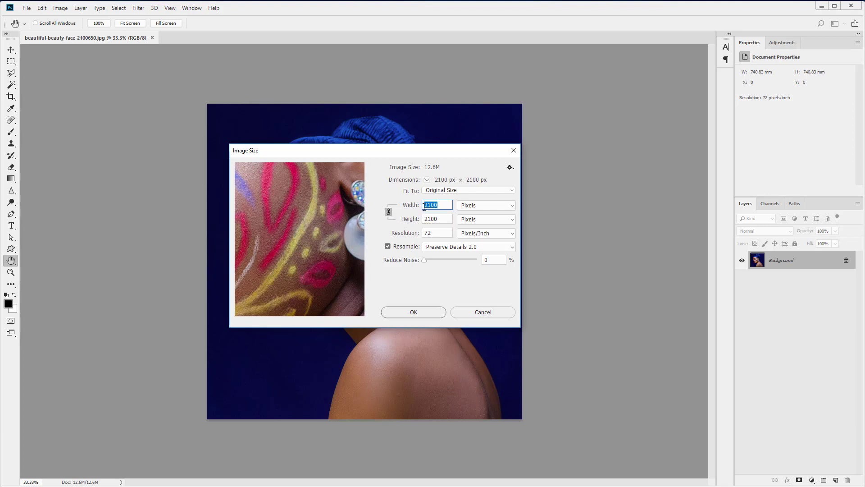
{"action": "type", "text": "2"}
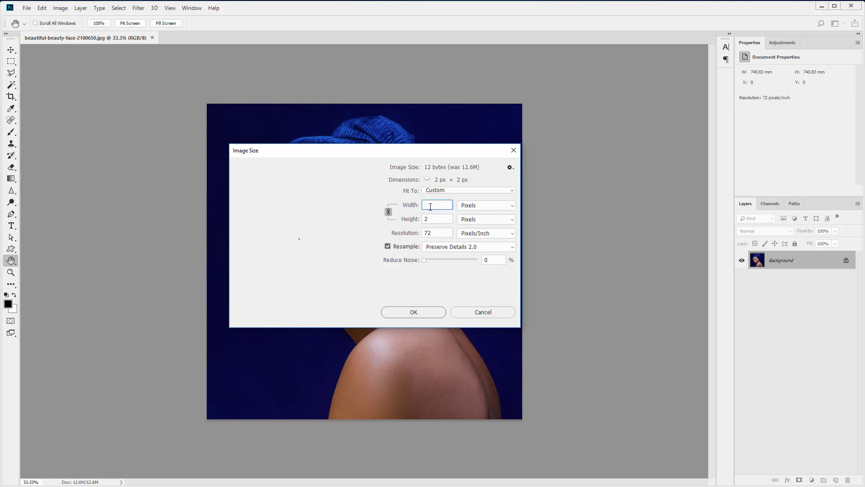
{"action": "type", "text": "1000"}
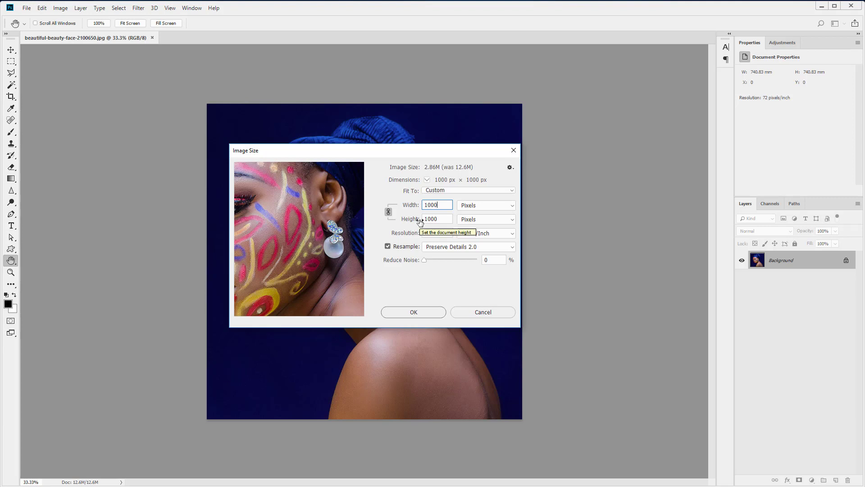
- Unlink width from height and enter a width of 1500 px, giving 1500 × 1000 px
{"action": "left_click", "coordinate": [388, 212]}
{"action": "left_click_drag", "start_coordinate": [439, 205], "coordinate": [424, 204]}
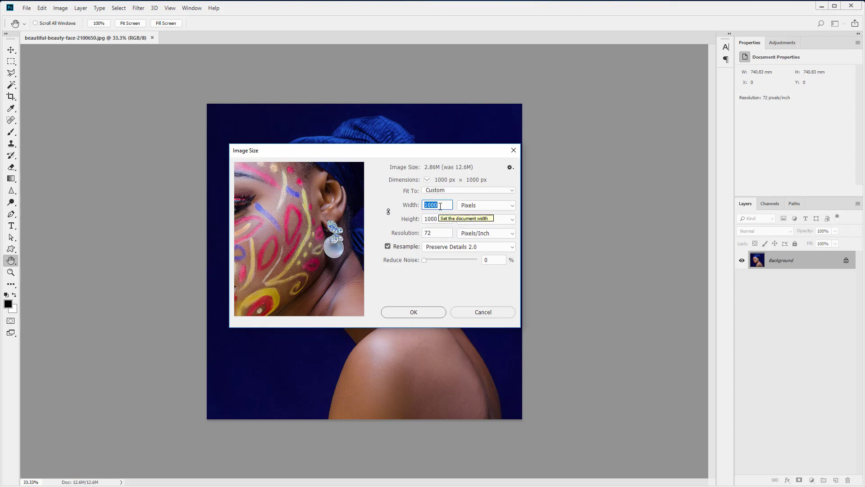
{"action": "type", "text": "1500"}
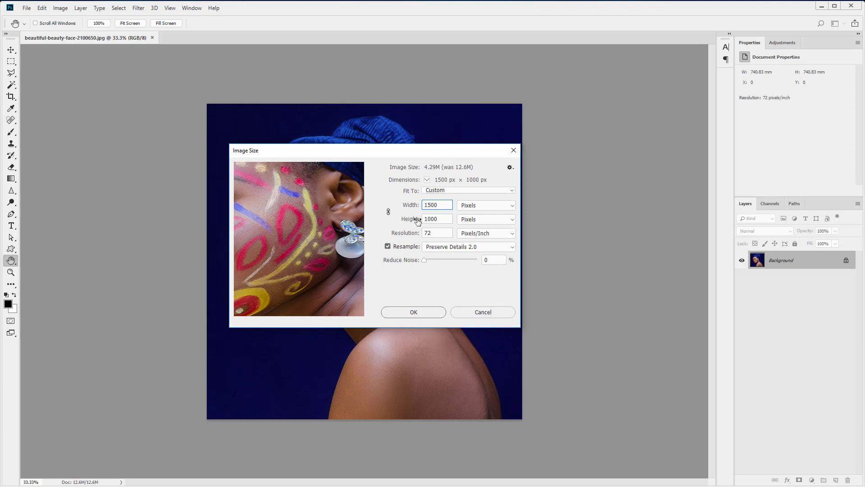
- Apply the distorted 1500 × 1000 px resize, then undo it to restore the square portrait
{"action": "left_click", "coordinate": [414, 312]}
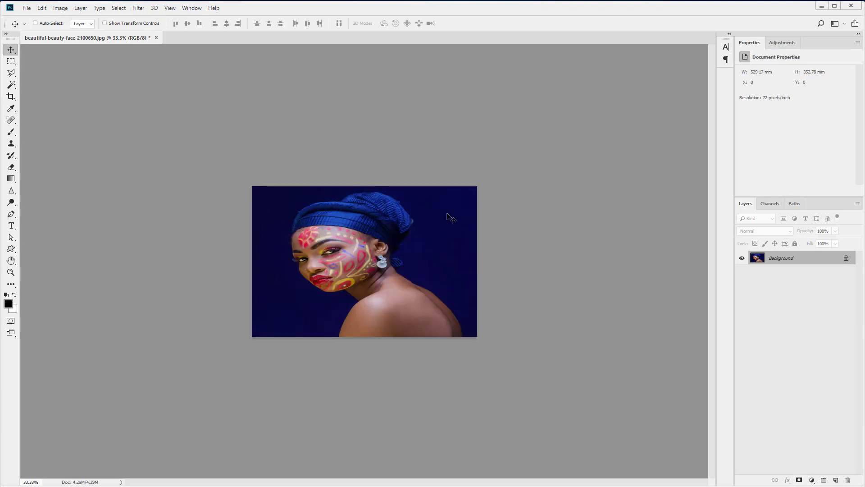
{"action": "key", "text": "ctrl"}
{"action": "key", "text": "ctrl"}
{"action": "key", "text": "ctrl+z"}
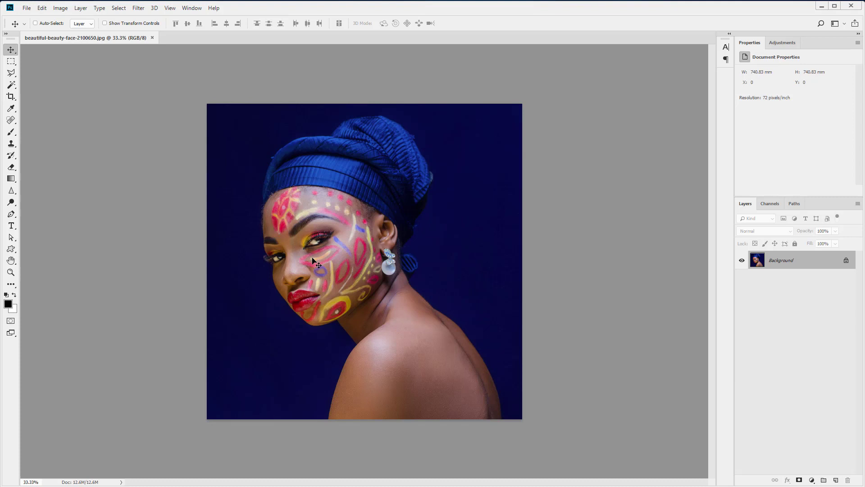
- In Image Size, relink width and height and apply a 1000 px width for 1000 × 1000 px
{"action": "left_click", "coordinate": [60, 8]}
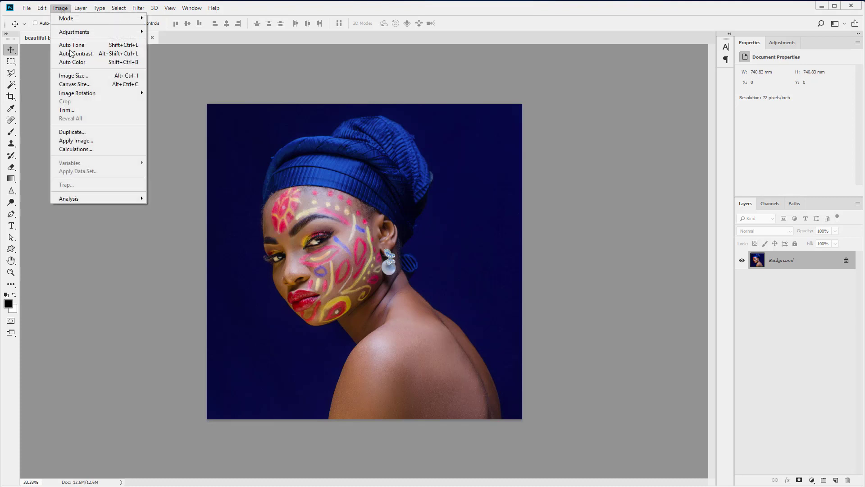
{"action": "left_click", "coordinate": [78, 75]}
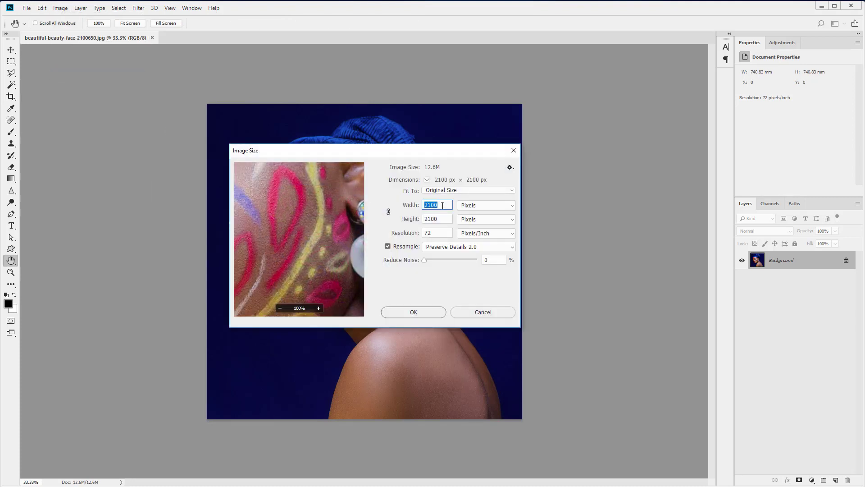
{"action": "left_click", "coordinate": [388, 211]}
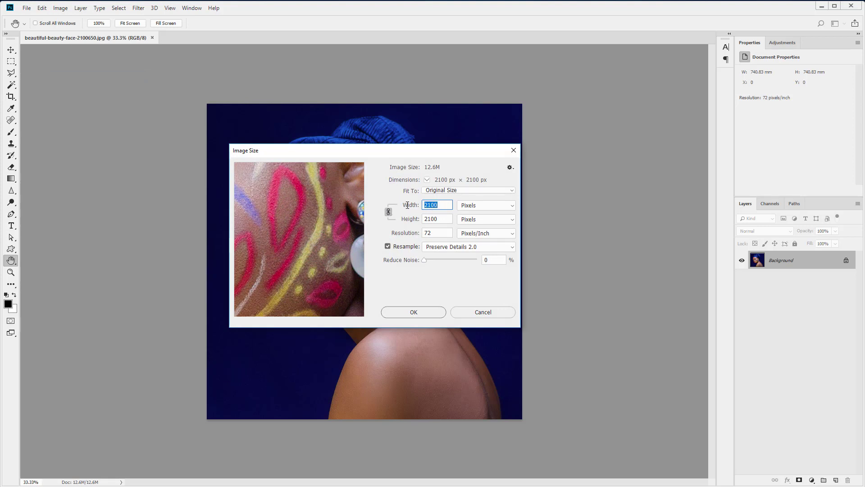
{"action": "type", "text": "1000"}
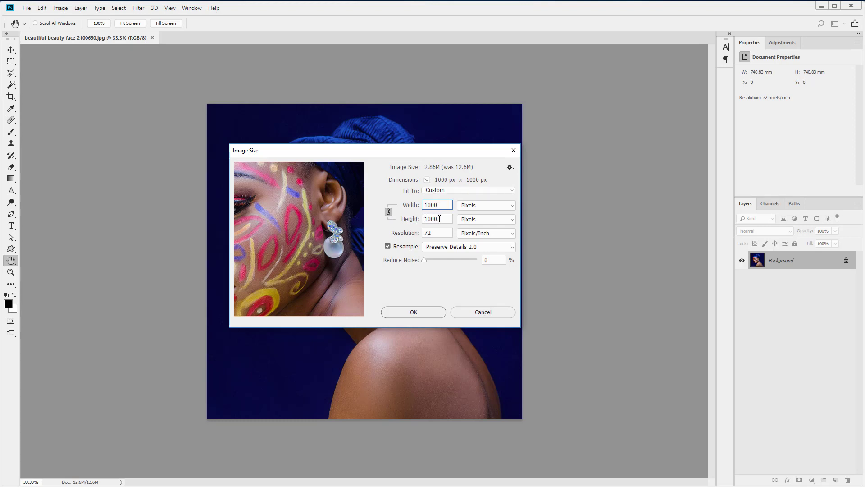
{"action": "left_click", "coordinate": [414, 313]}
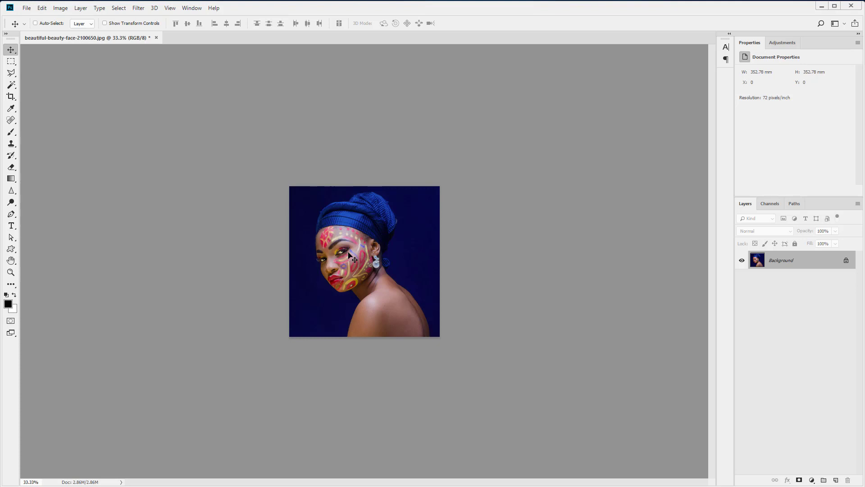
- Undo the 1000 px resize back to 2100 × 2100 px and reopen Image Size
{"action": "key", "text": "ctrl+z"}
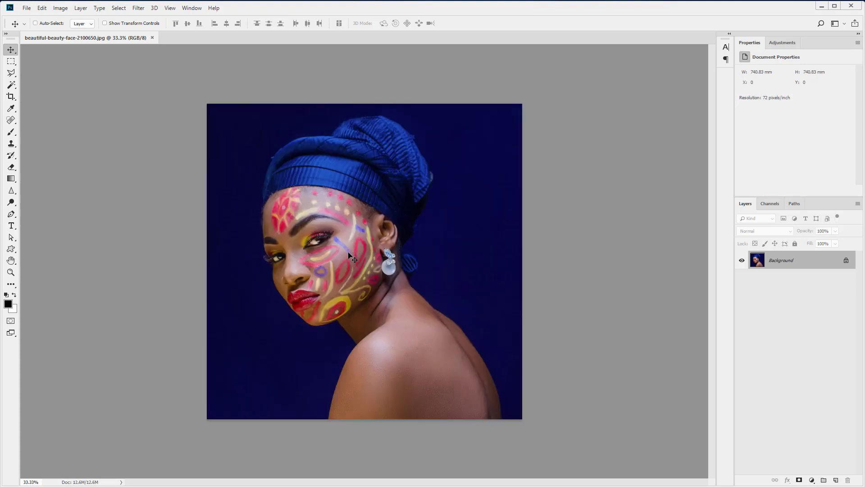
{"action": "left_click", "coordinate": [63, 9]}
{"action": "left_click", "coordinate": [75, 75]}
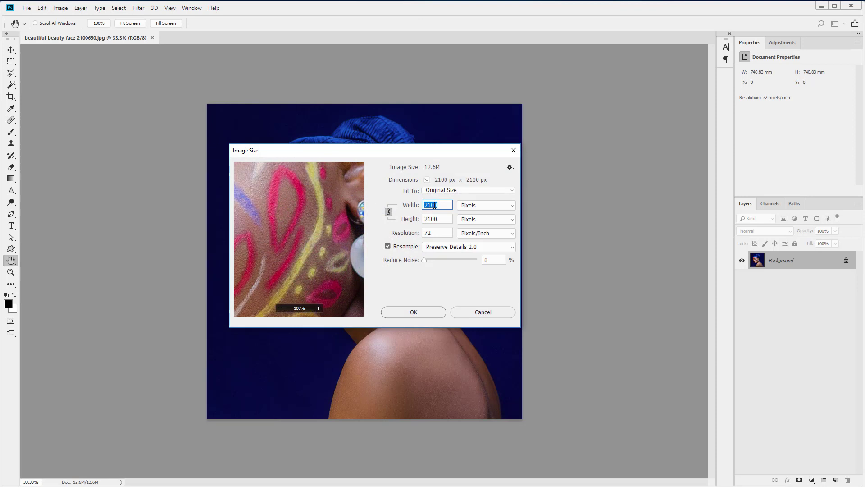
- Review the Width unit choices, keep Pixels, and move to the 72 pixels/inch Resolution field
{"action": "left_click", "coordinate": [475, 205]}
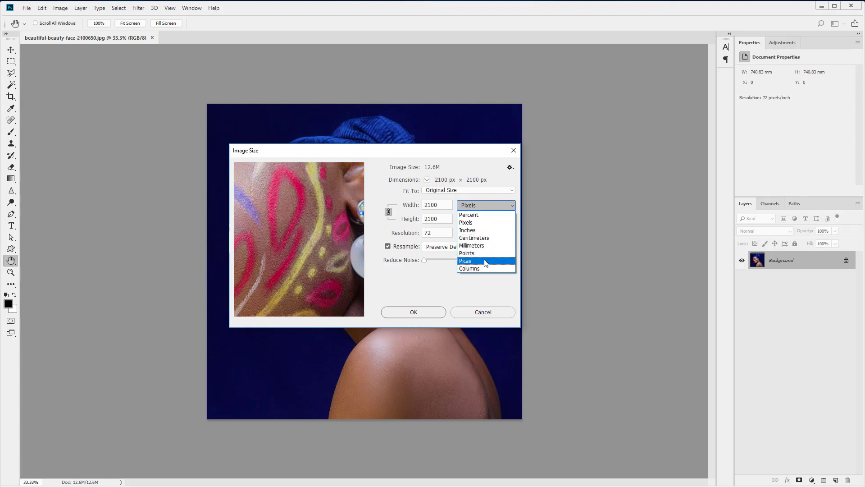
{"action": "left_click", "coordinate": [433, 277]}
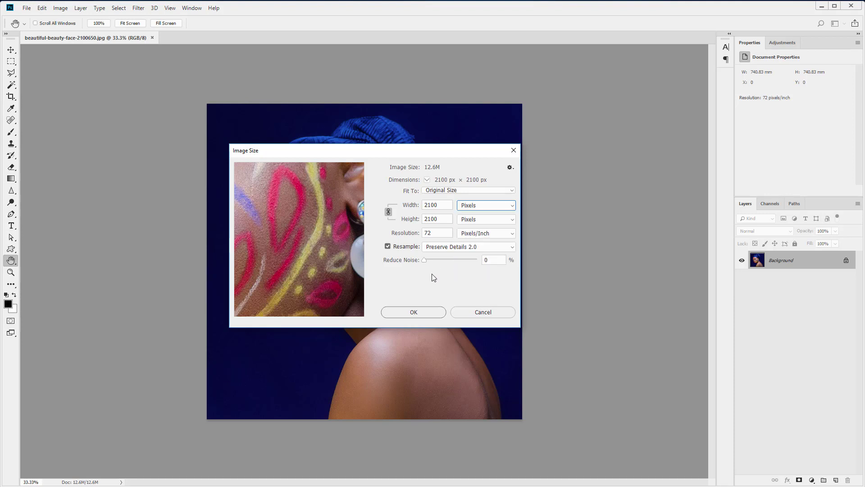
{"action": "left_click", "coordinate": [470, 207]}
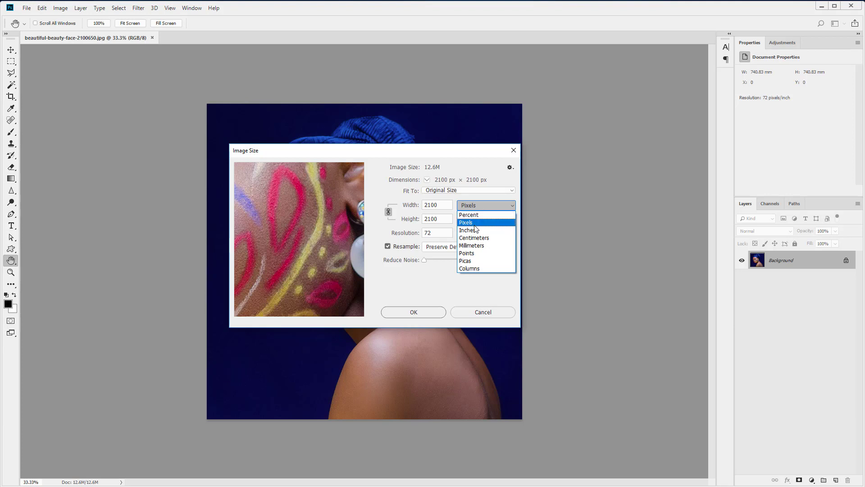
{"action": "left_click", "coordinate": [474, 223]}
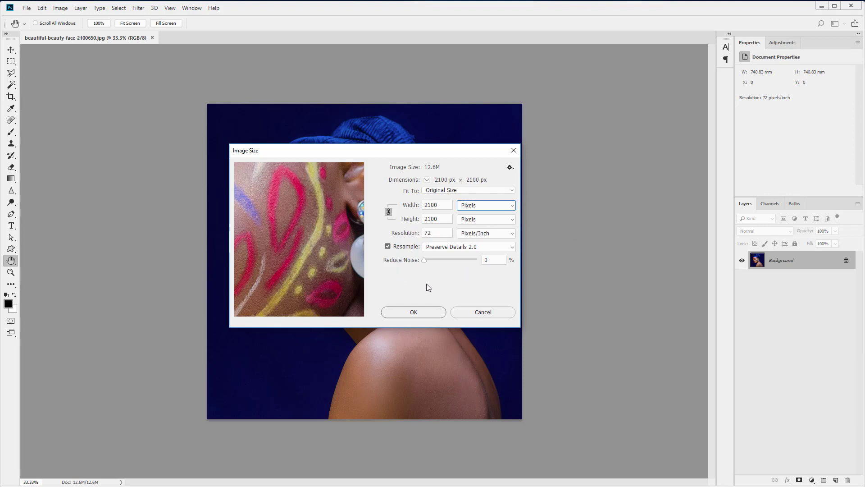
{"action": "left_click", "coordinate": [425, 233]}
- Change the resolution from 72 to 300 ppi with resampling, enlarging the portrait to 8750 × 8750 px
{"action": "left_click", "coordinate": [437, 232]}
{"action": "left_click_drag", "start_coordinate": [438, 232], "coordinate": [419, 234]}
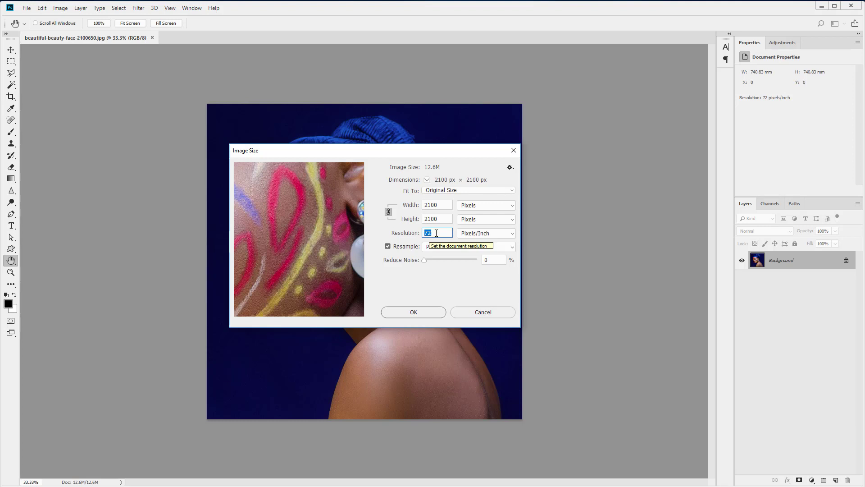
{"action": "type", "text": "300"}
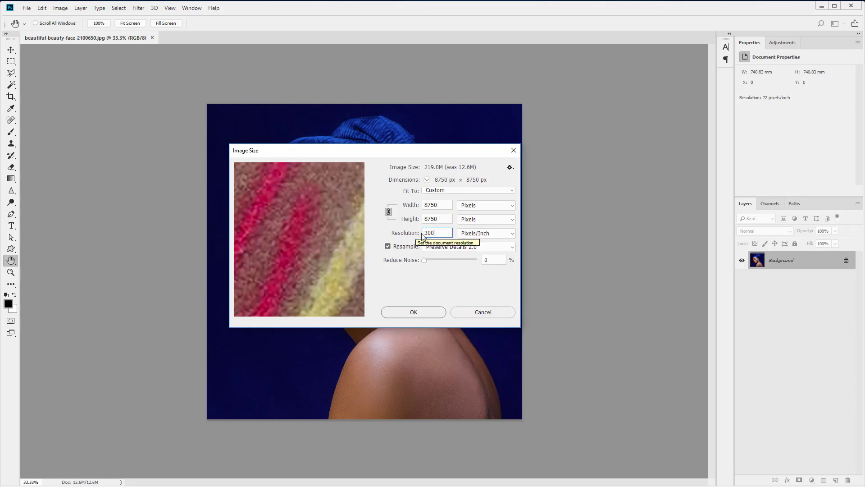
{"action": "left_click", "coordinate": [414, 313]}
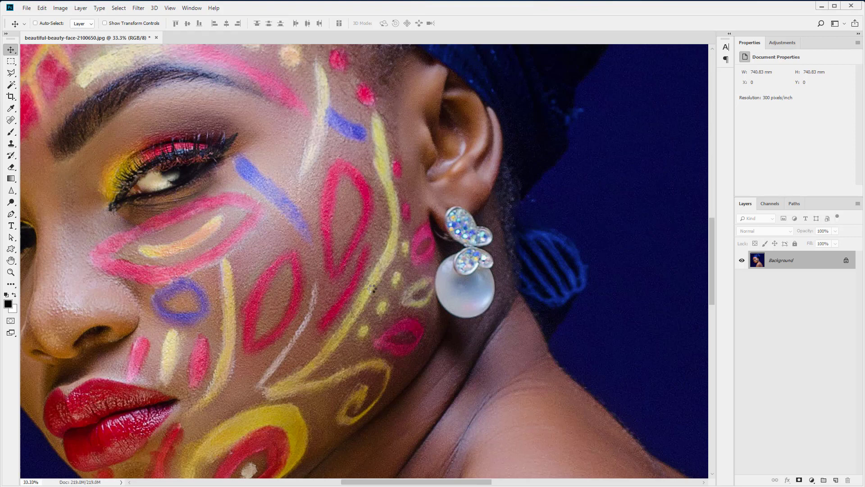
{"action": "scroll", "coordinate": [371, 289], "scroll_direction": "down", "scroll_amount": 5}
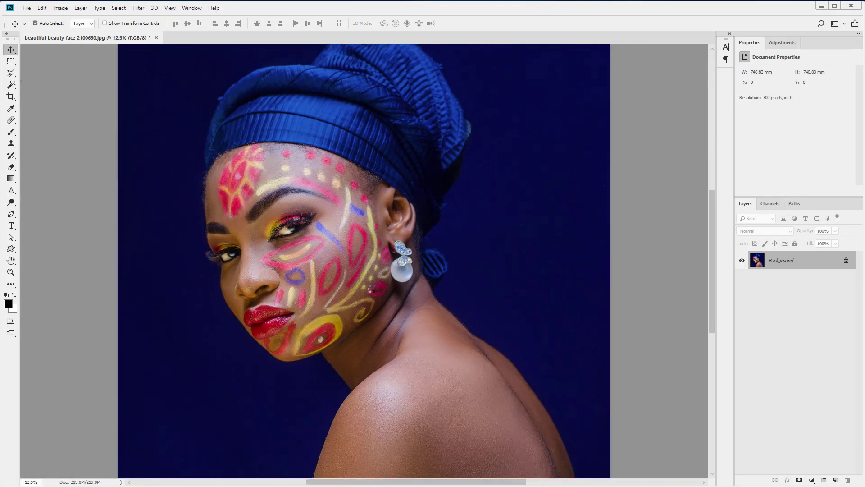
{"action": "scroll", "coordinate": [372, 289], "scroll_direction": "up", "scroll_amount": 3}
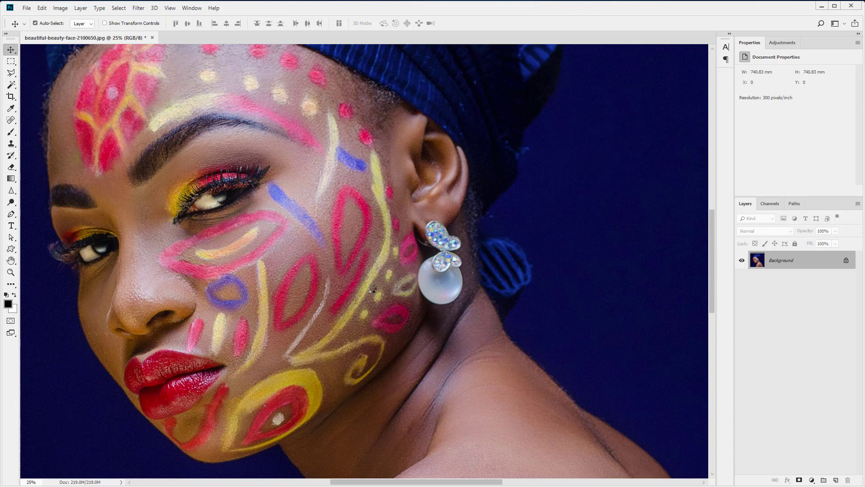
{"action": "scroll", "coordinate": [374, 291], "scroll_direction": "down", "scroll_amount": 3}
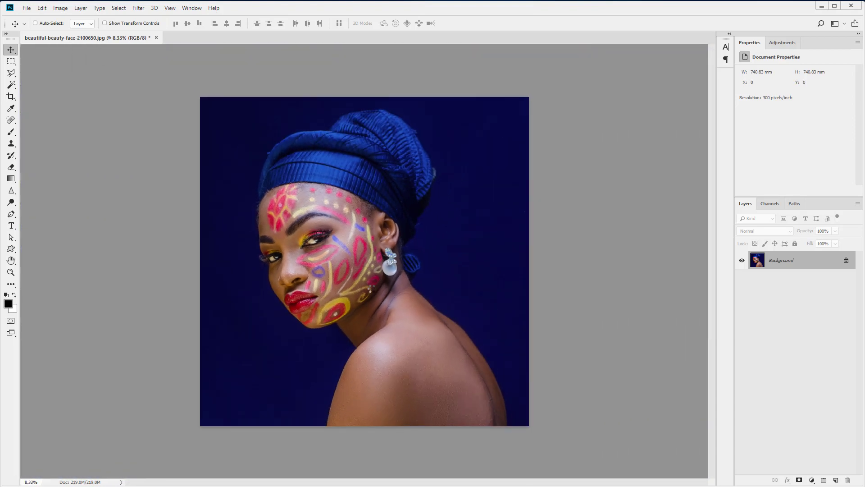